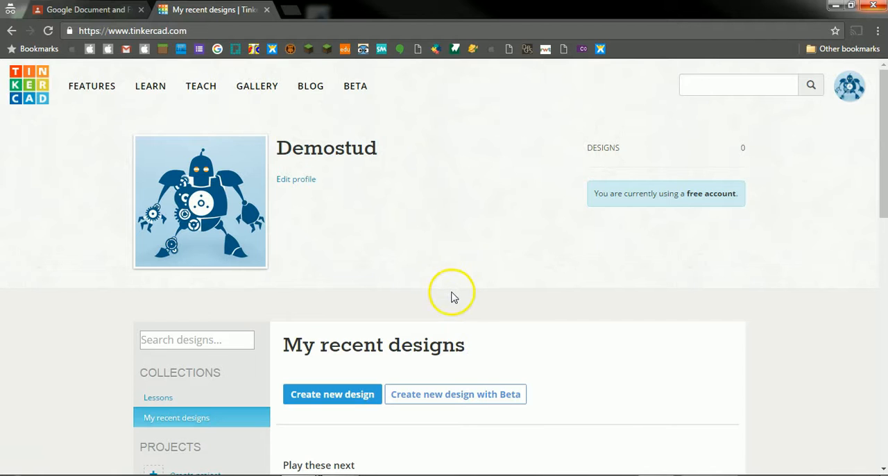
Step: Begin the "Learning the moves" lesson from the suggested step-by-step lessons on the dashboard
scroll(452, 297, down, 4)
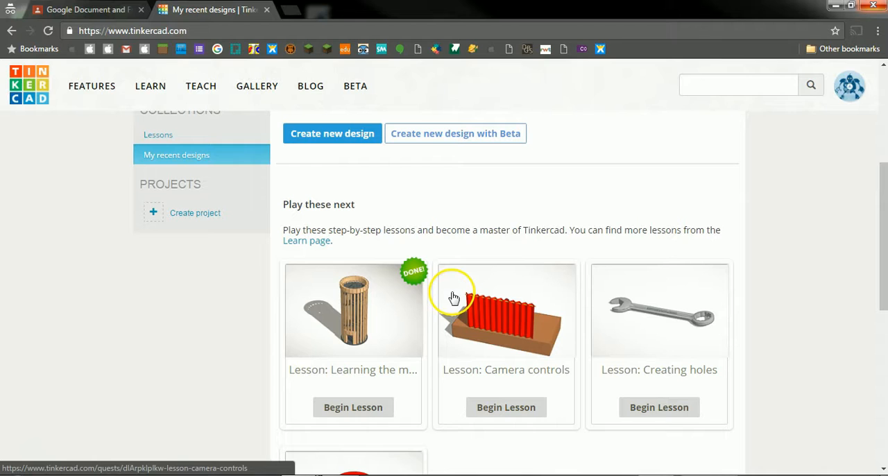
scroll(508, 323, down, 1)
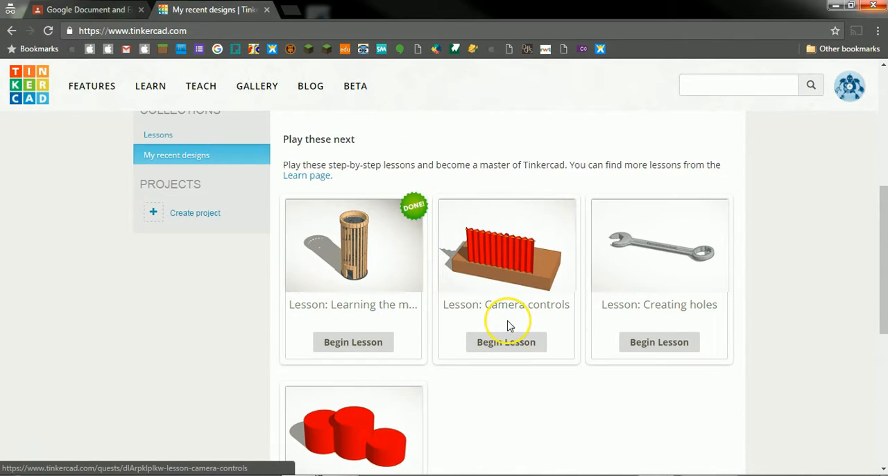
scroll(508, 324, down, 1)
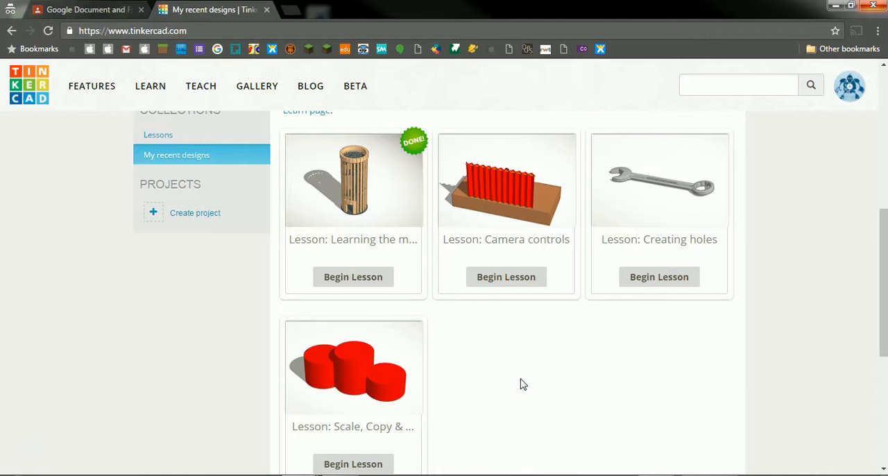
scroll(521, 382, down, 2)
scroll(521, 382, up, 3)
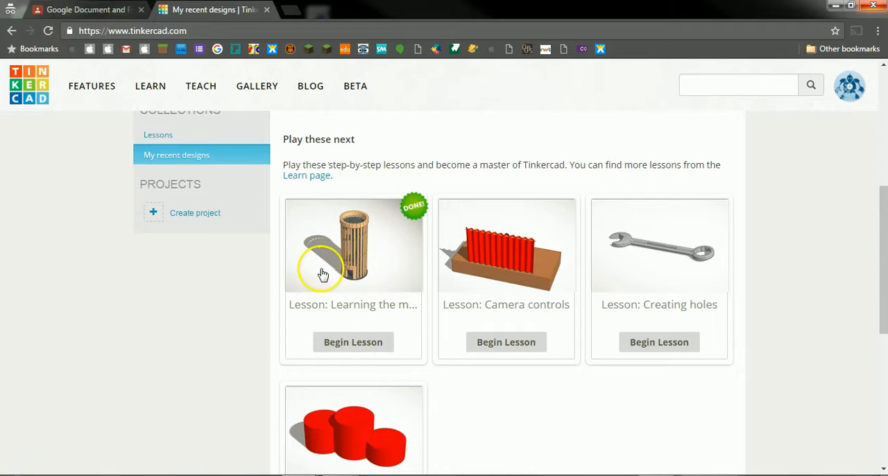
click(355, 343)
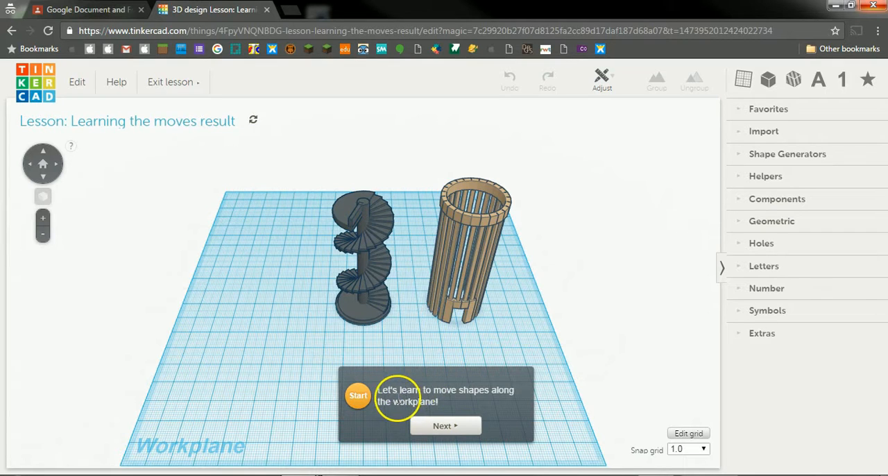
Step: Start the lesson's first task and move the light brown tower onto the orange outline around the spiral staircase
click(445, 425)
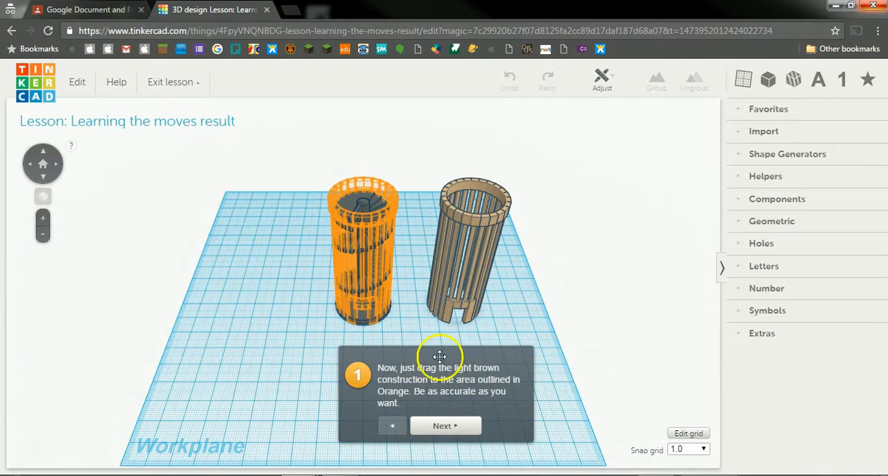
click(469, 256)
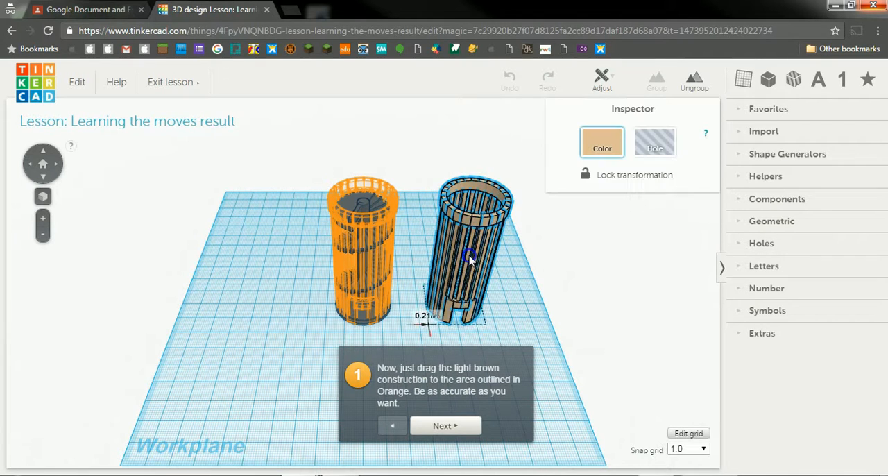
drag(470, 259, 360, 256)
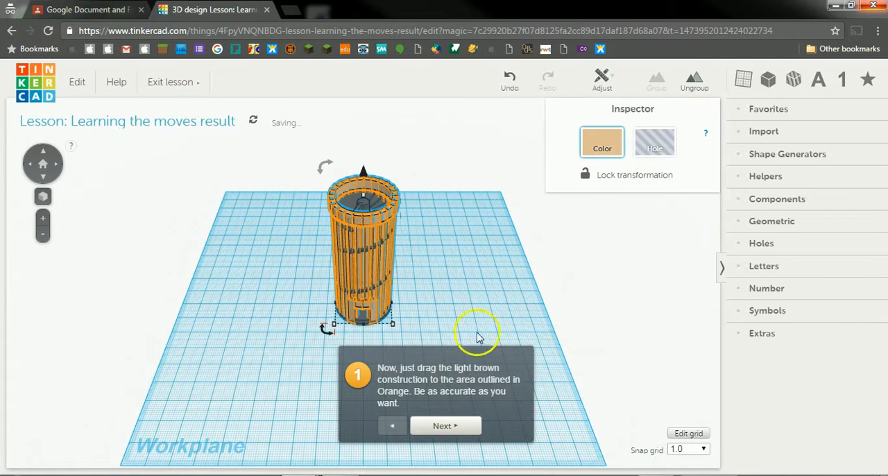
Step: Complete the moves lesson and begin the next lesson, "Camera controls"
click(456, 426)
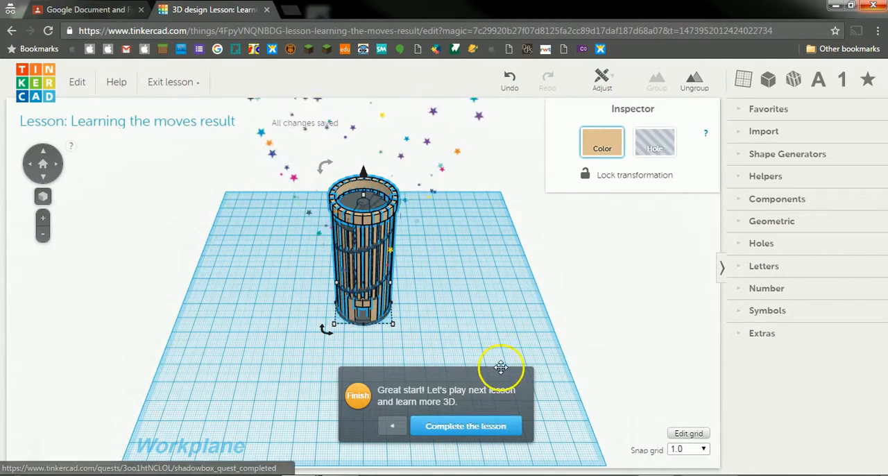
click(465, 427)
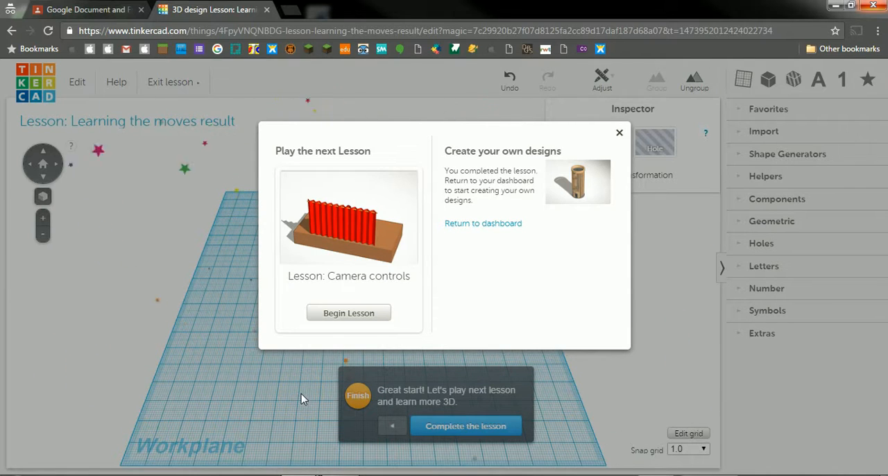
click(335, 347)
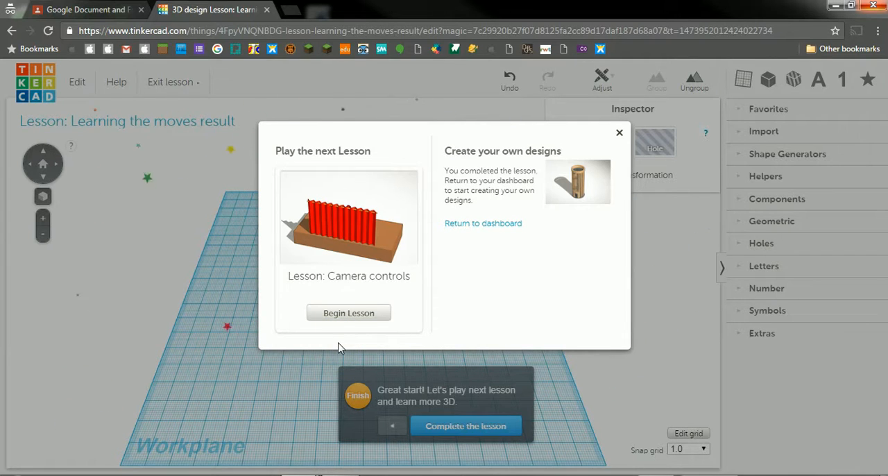
click(358, 317)
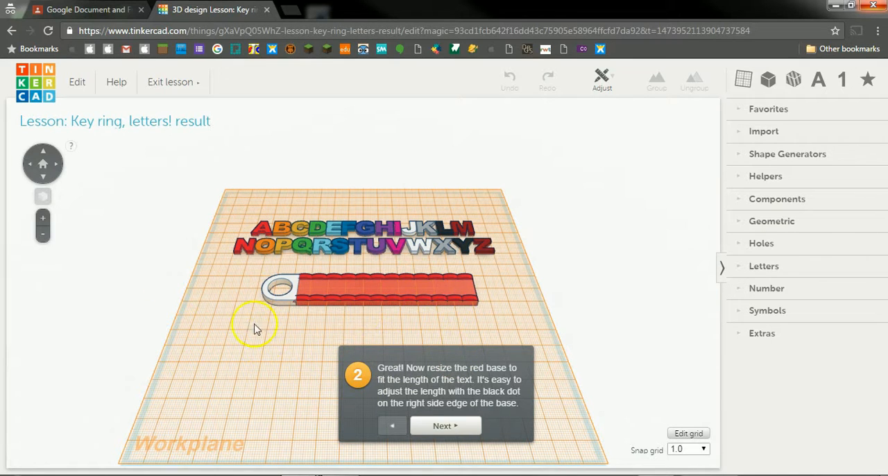
Step: Move the lesson instructions clear of the letters and place the letter M on the red base beside the ring
right_drag(289, 368, 291, 408)
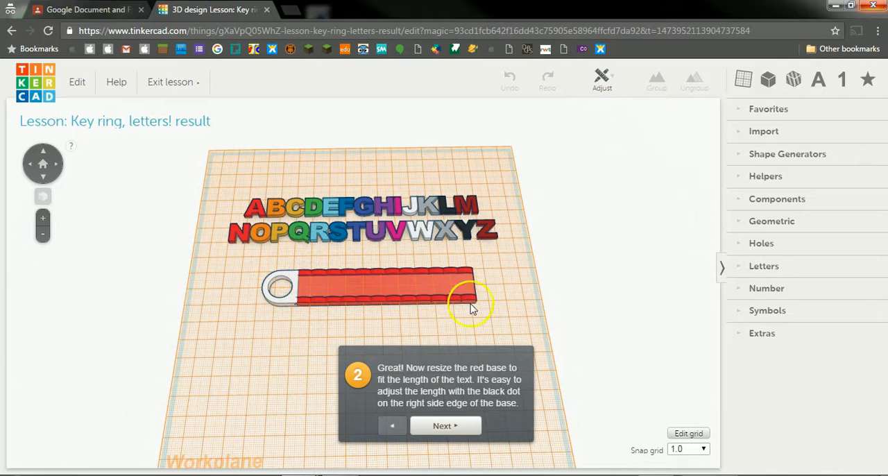
drag(425, 346, 648, 111)
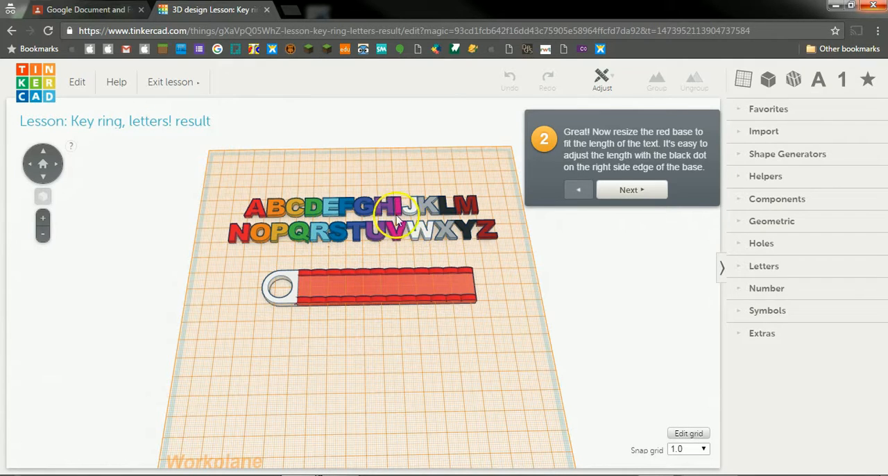
drag(463, 208, 317, 292)
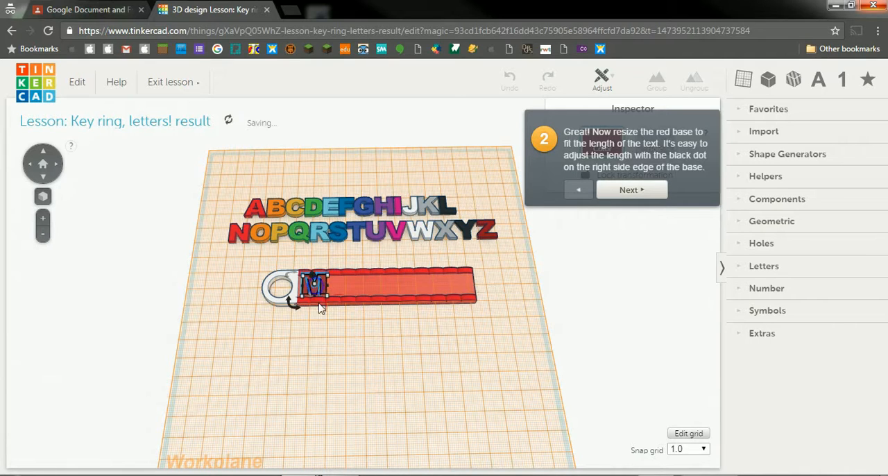
Step: Place the light blue E after the M on the red base, followed by the black Y
scroll(329, 338, up, 5)
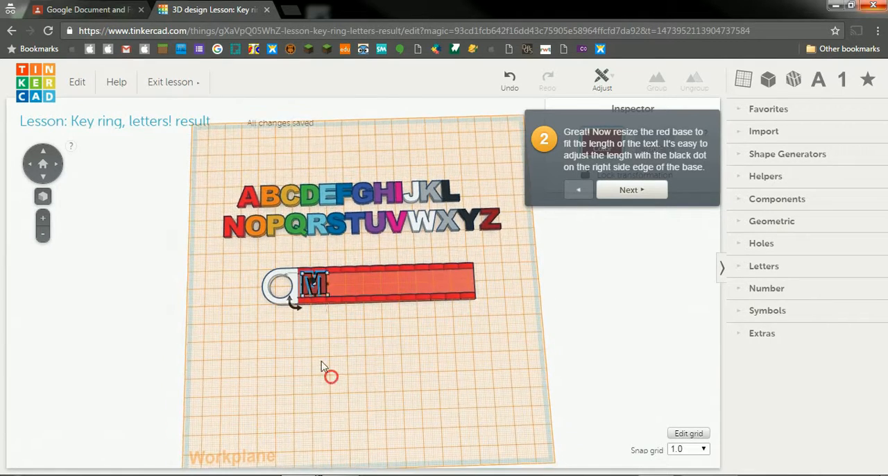
scroll(312, 352, up, 5)
scroll(313, 351, down, 4)
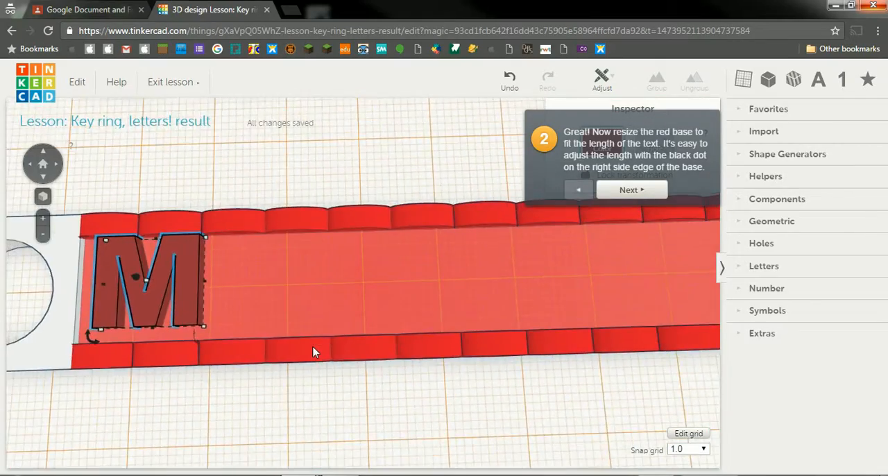
scroll(293, 317, up, 3)
scroll(293, 317, down, 4)
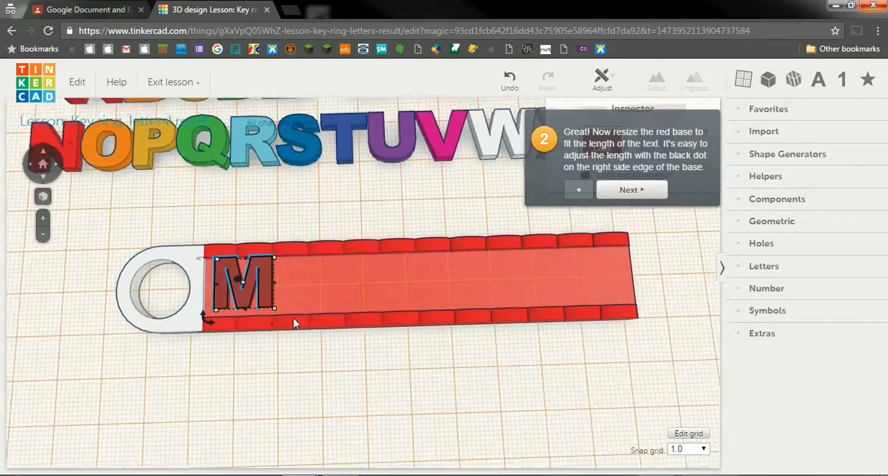
scroll(293, 324, down, 2)
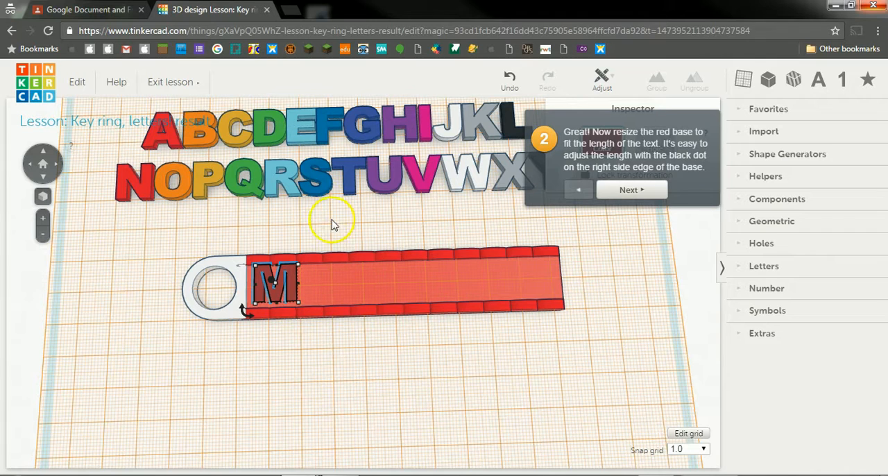
drag(295, 139, 315, 295)
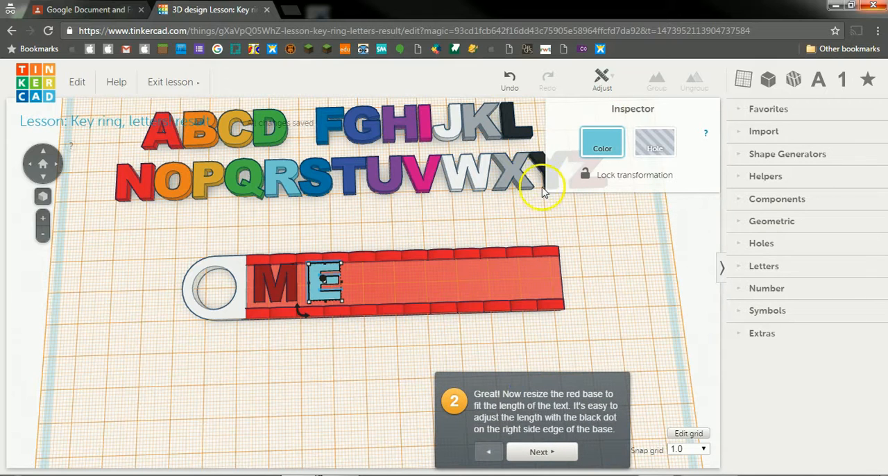
click(487, 226)
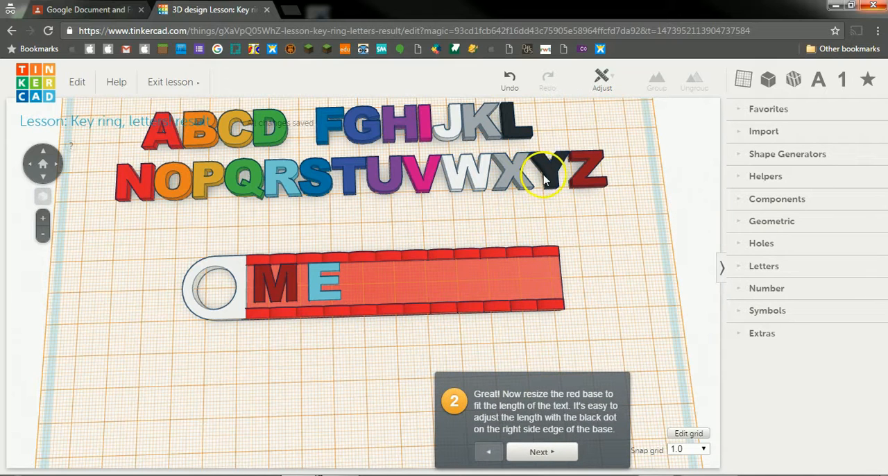
drag(553, 176, 368, 290)
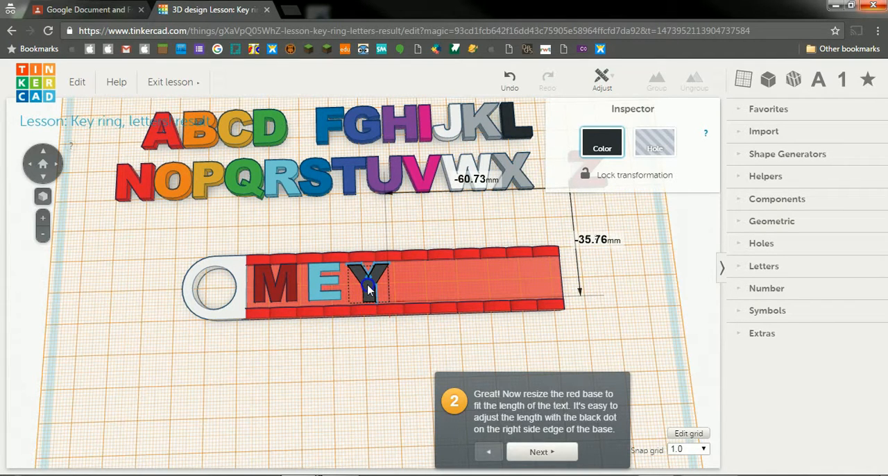
drag(369, 287, 370, 285)
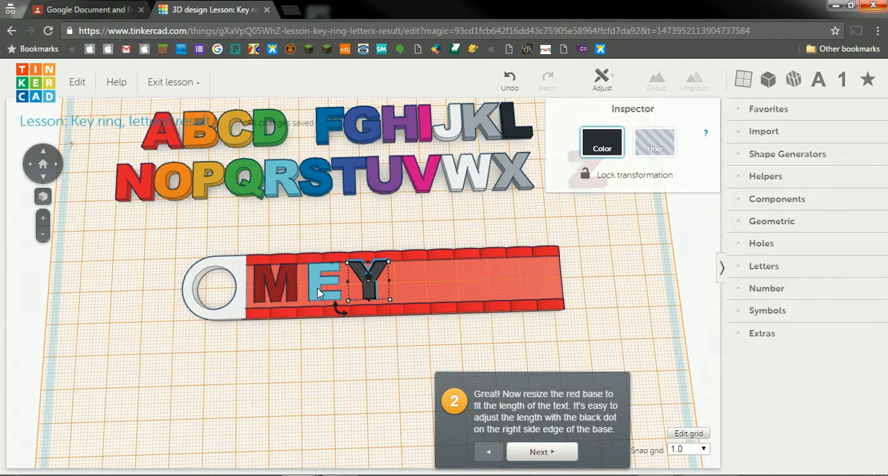
Step: Place a duplicate of the base's E after the Y, followed by the light blue R
click(318, 292)
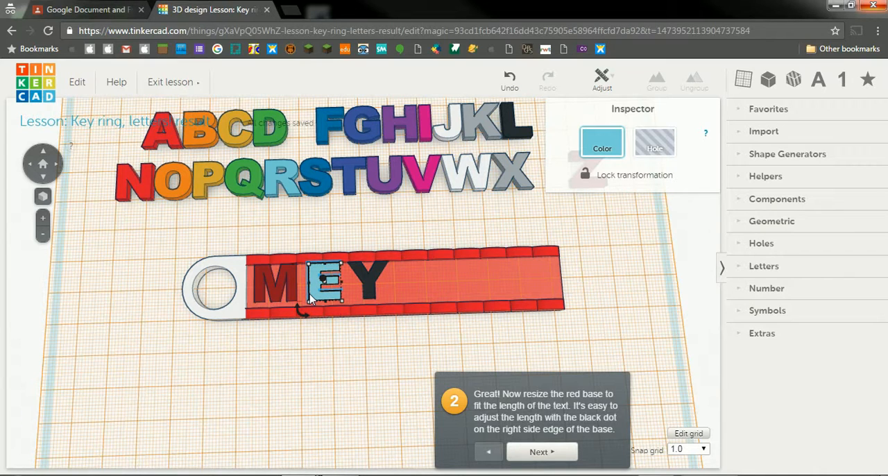
drag(310, 297, 405, 299)
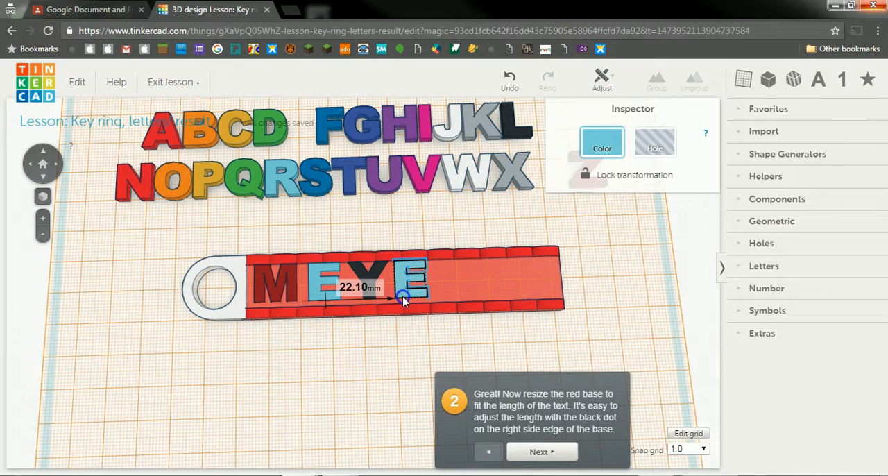
drag(404, 300, 403, 300)
click(388, 332)
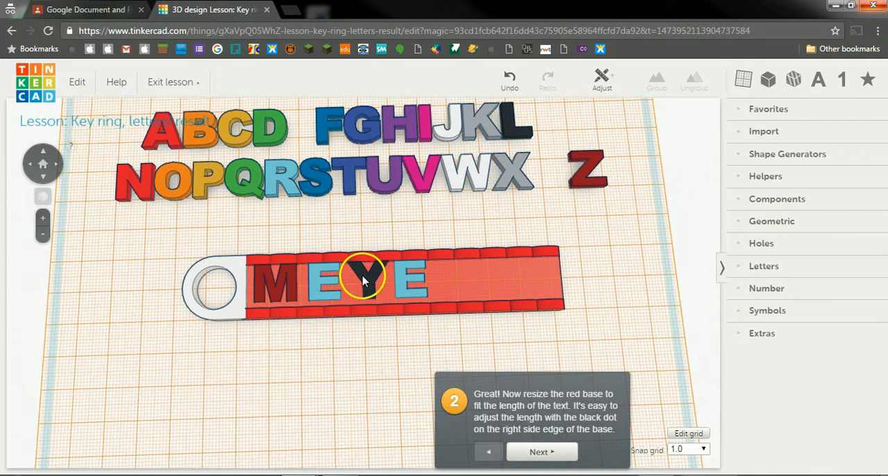
drag(275, 182, 448, 283)
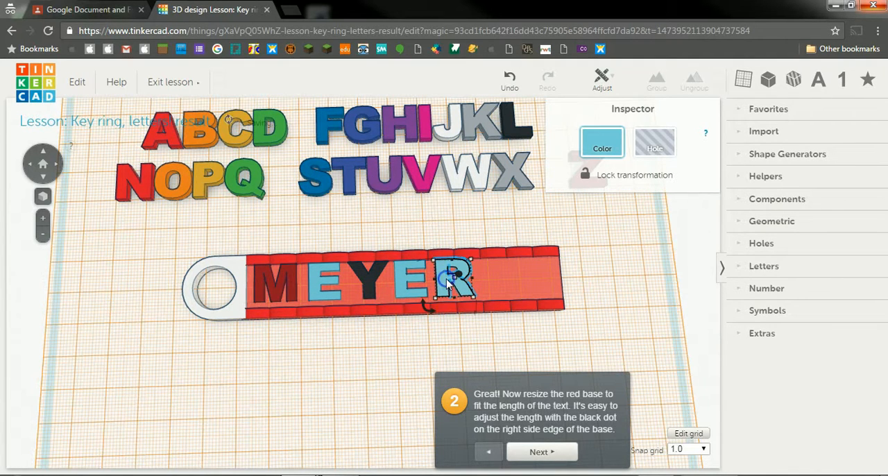
click(317, 334)
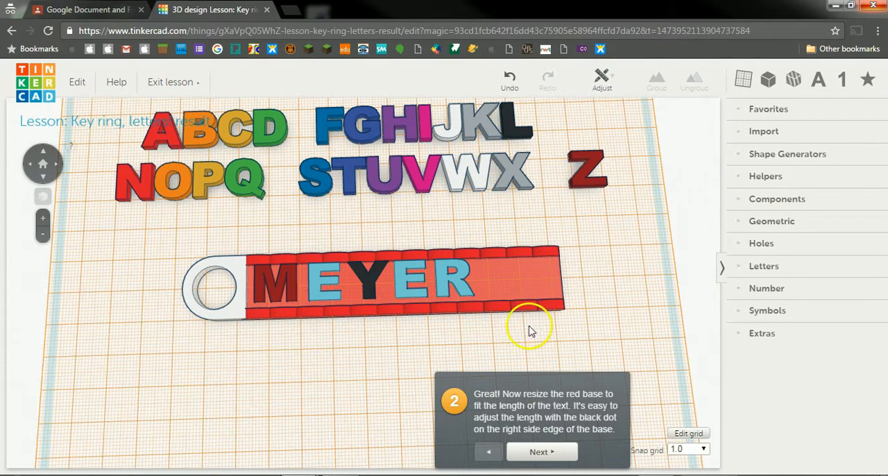
Step: Shorten the red base to end just past the R, and widen it below the letters
click(545, 291)
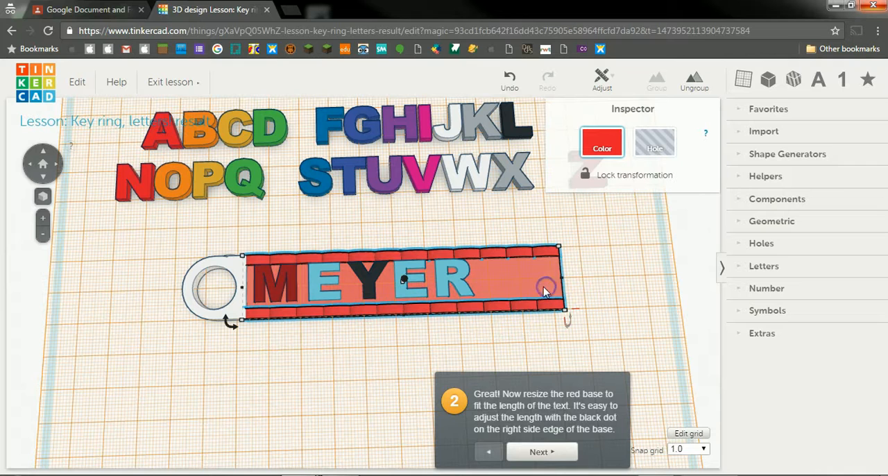
mouse_move(563, 281)
drag(563, 278, 481, 281)
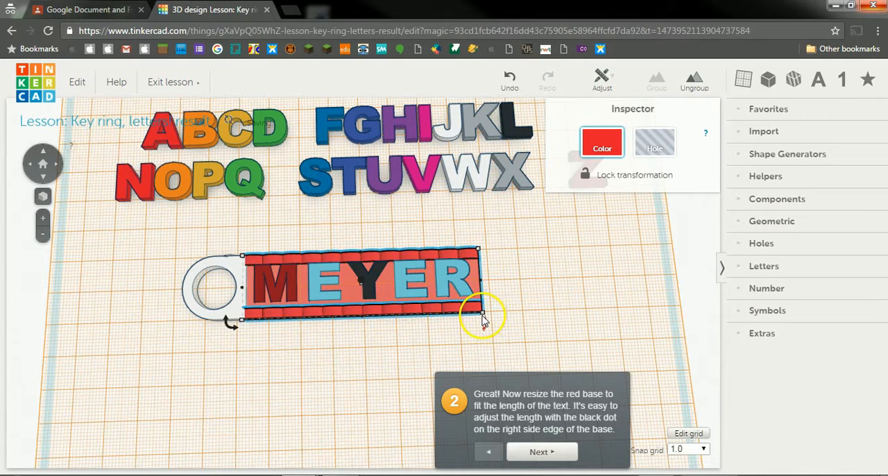
mouse_move(482, 314)
mouse_move(485, 323)
mouse_down()
mouse_move(484, 352)
mouse_move(482, 333)
mouse_up()
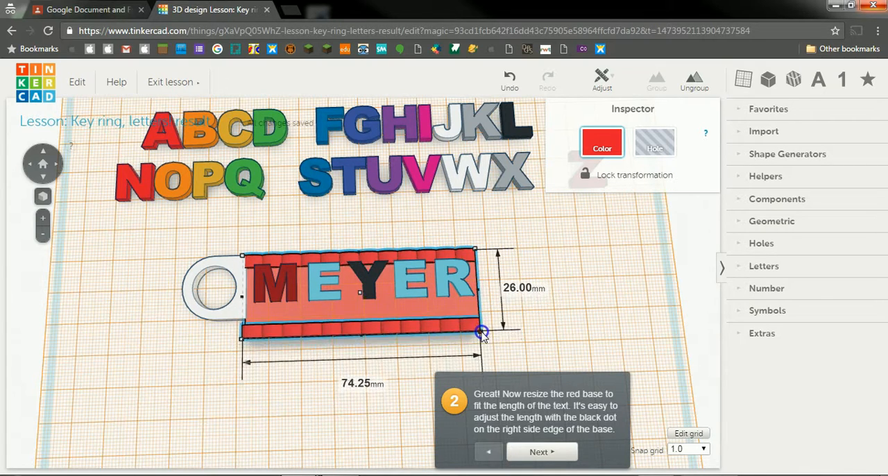
Step: Enlarge the white ring piece so it matches the width of the widened red base
click(223, 321)
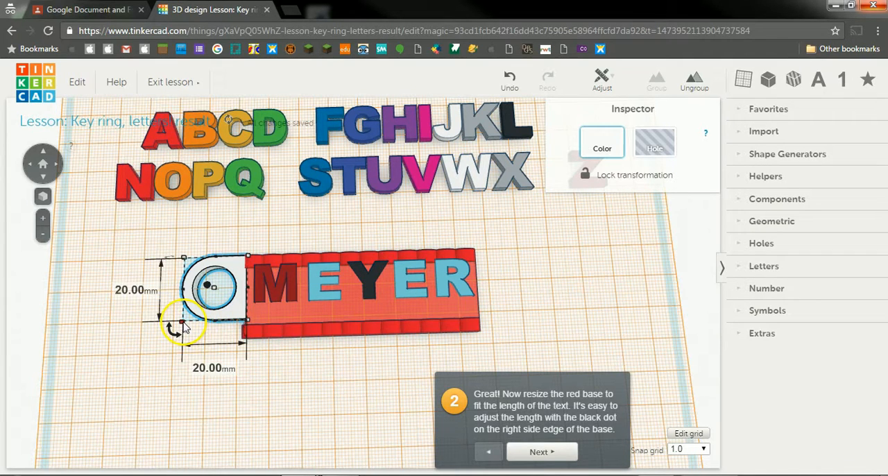
drag(183, 324, 175, 349)
click(286, 368)
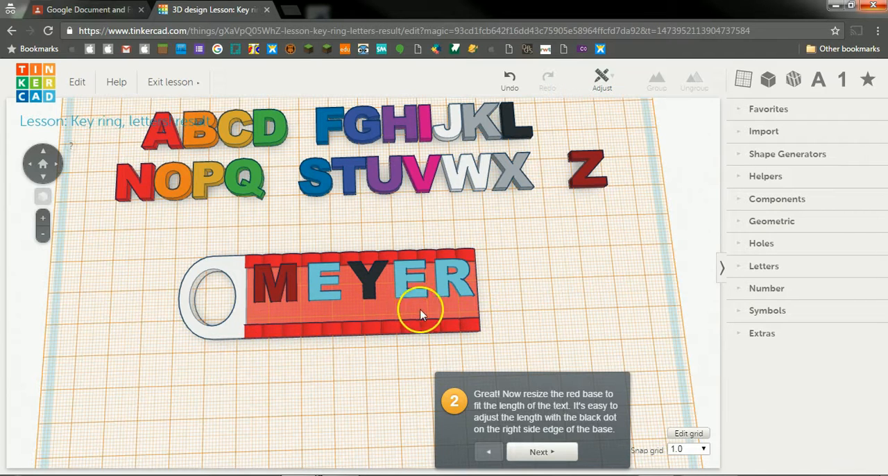
Step: Nudge the letters on the red base slightly so the name forms an even row between the borders
click(464, 297)
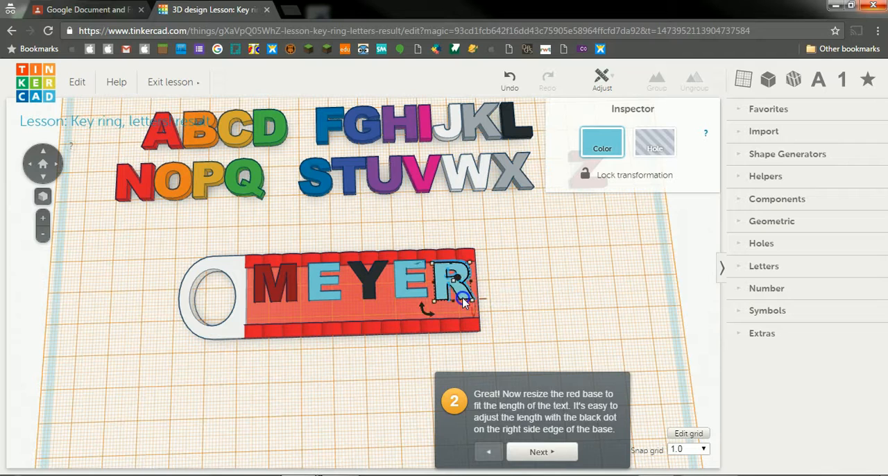
click(401, 297)
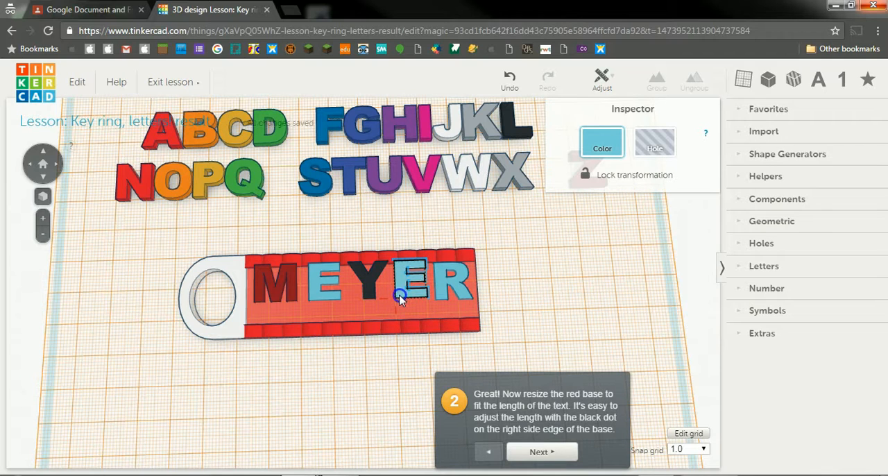
click(371, 295)
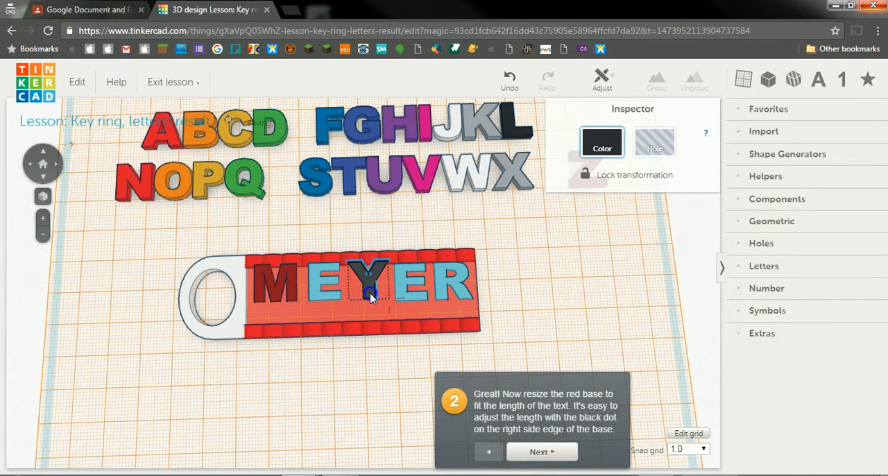
click(311, 290)
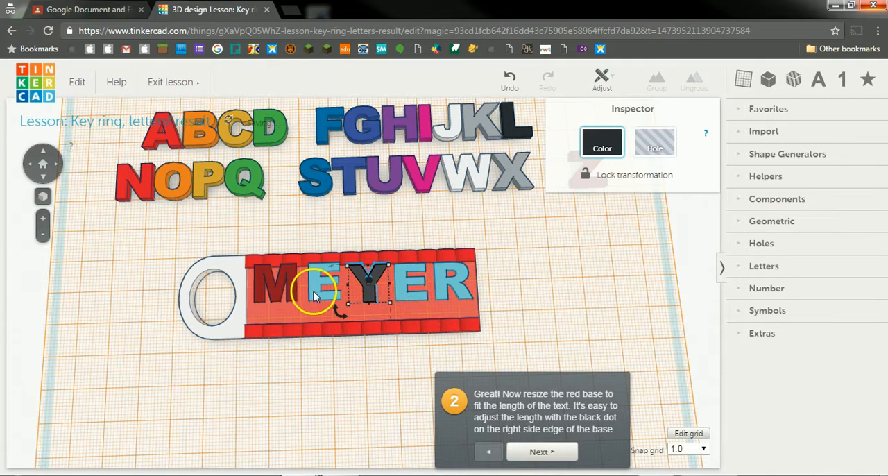
click(292, 294)
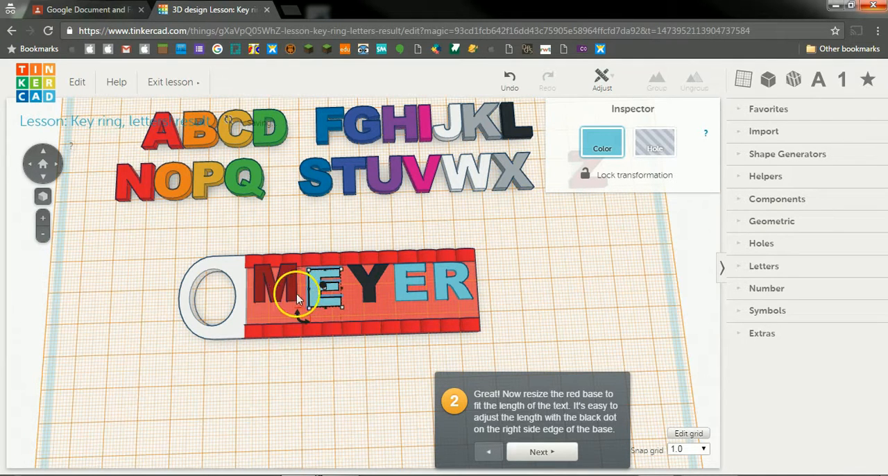
drag(288, 299, 288, 300)
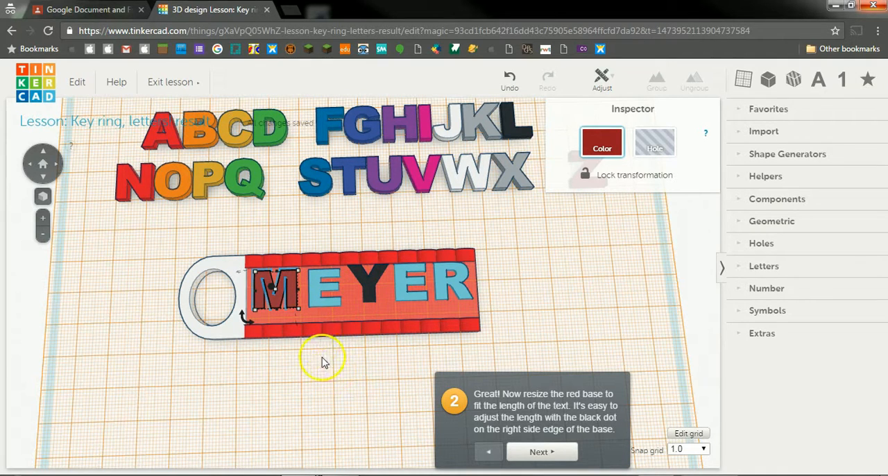
click(315, 306)
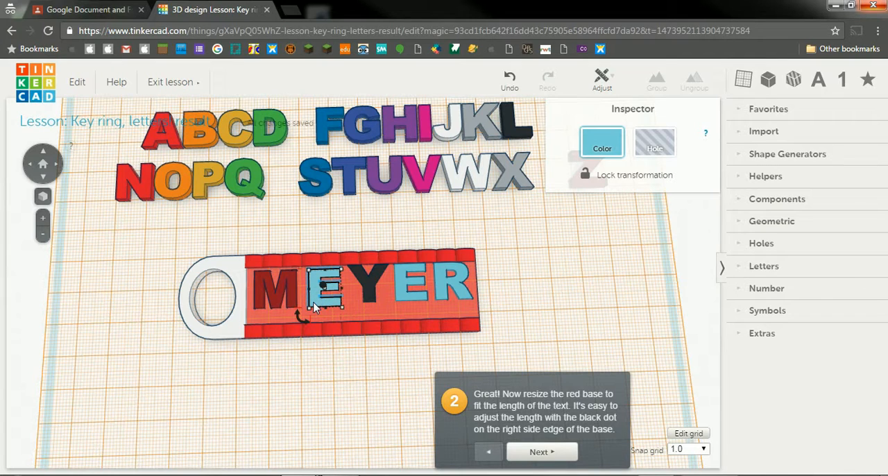
click(291, 292)
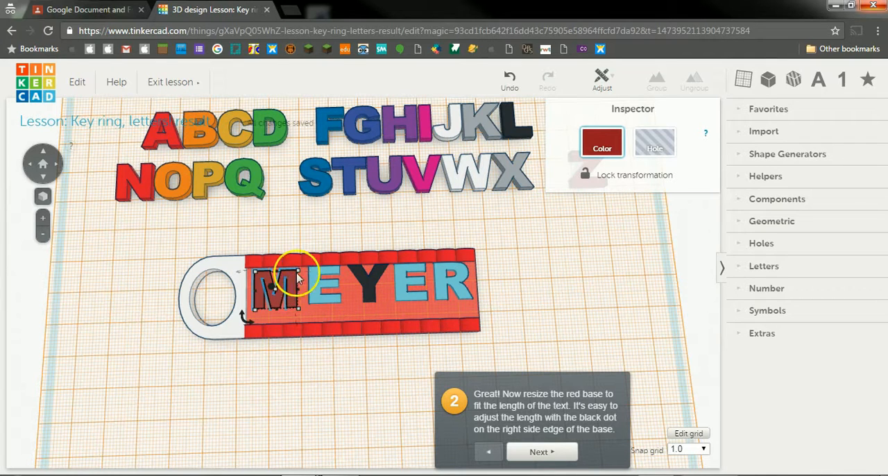
key(Up)
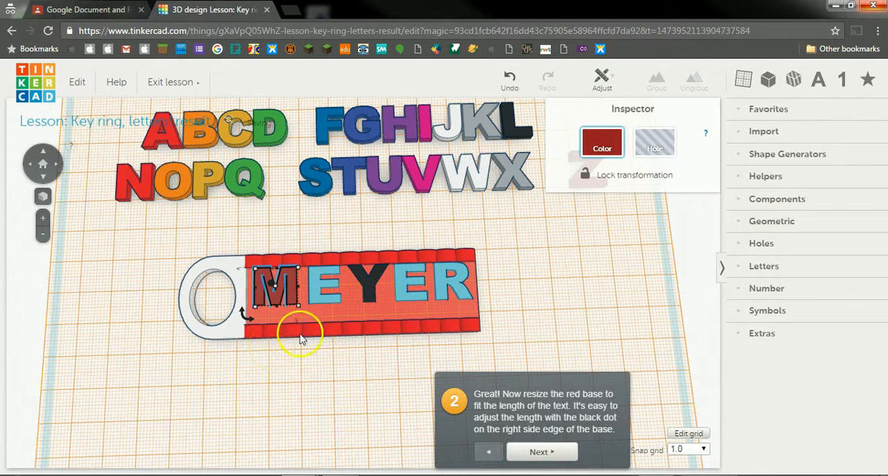
click(326, 341)
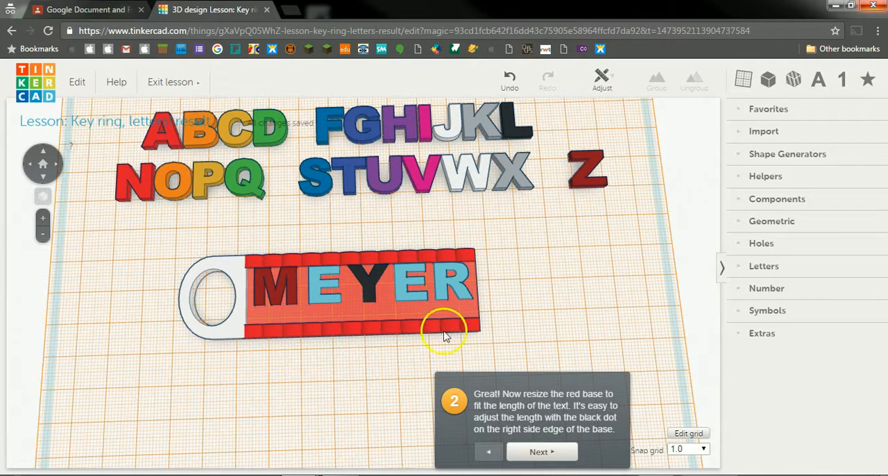
Step: Add a cylinder hole beside the key ring and shrink its footprint to 4 mm by 5 mm
click(772, 248)
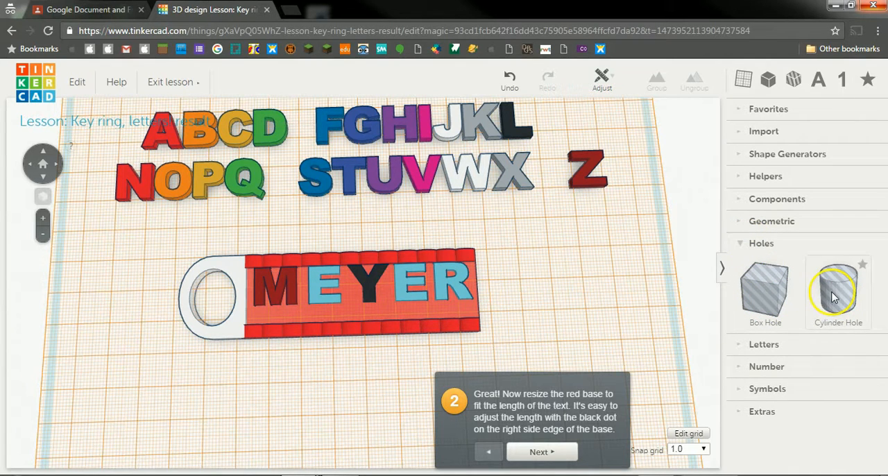
drag(833, 297, 530, 299)
drag(564, 332, 510, 290)
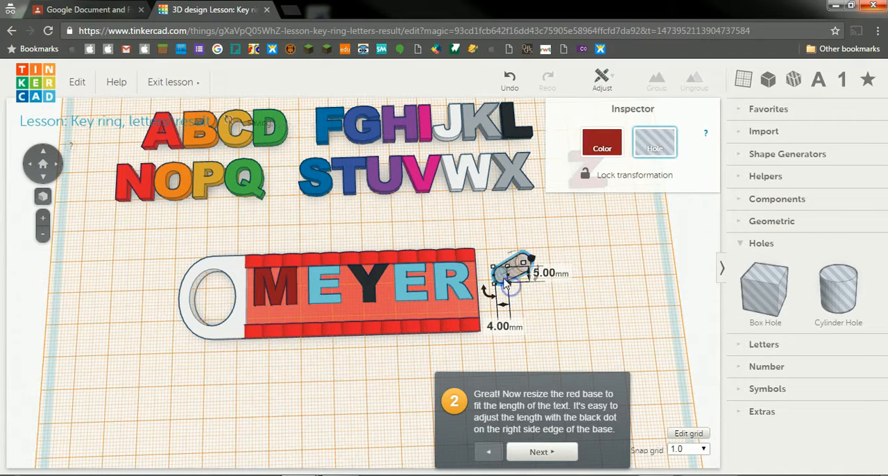
Step: Move the cylinder hole onto the base just below the M and reduce its height
drag(510, 291, 260, 320)
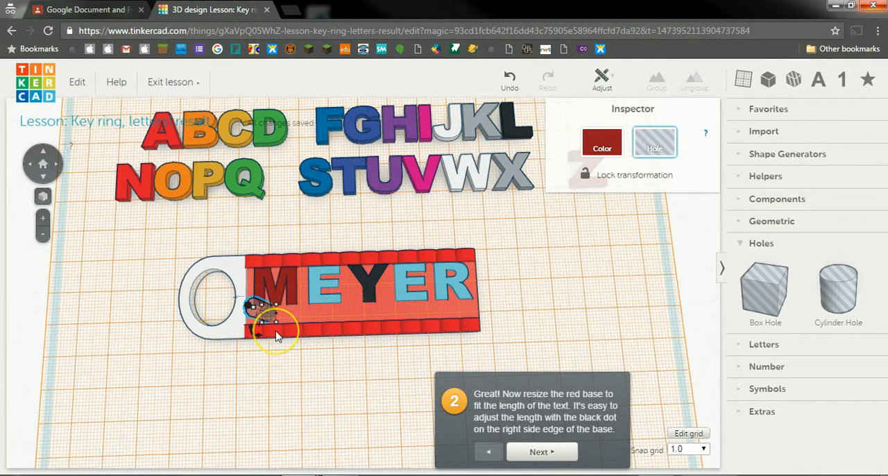
scroll(276, 330, up, 3)
scroll(274, 330, down, 2)
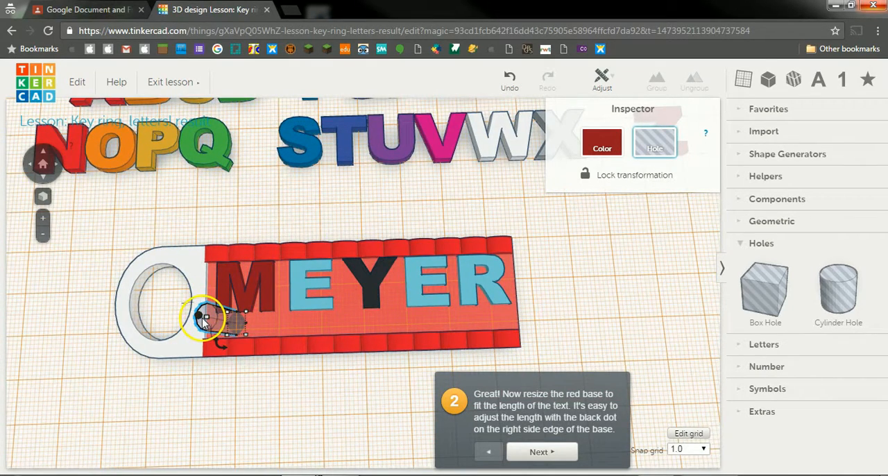
drag(204, 318, 230, 318)
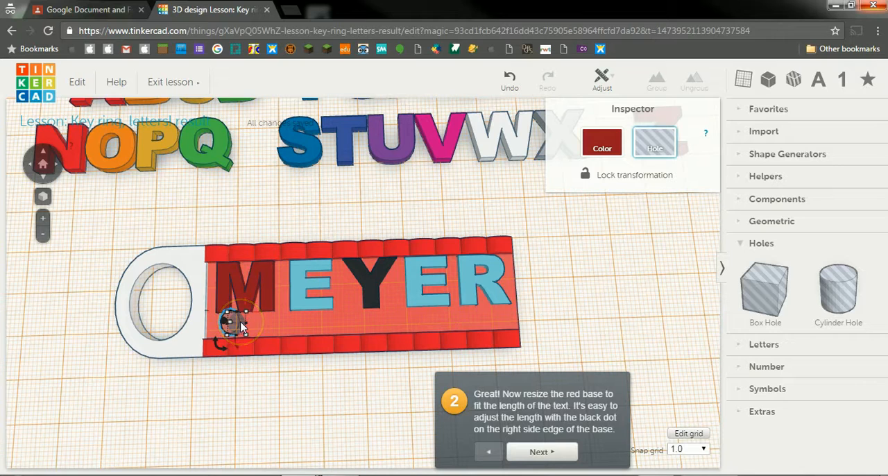
Step: Duplicate the cylinder hole four times and spread the copies along the base, one below each remaining letter
key(Right)
key(Right)
key(Right)
key(Right)
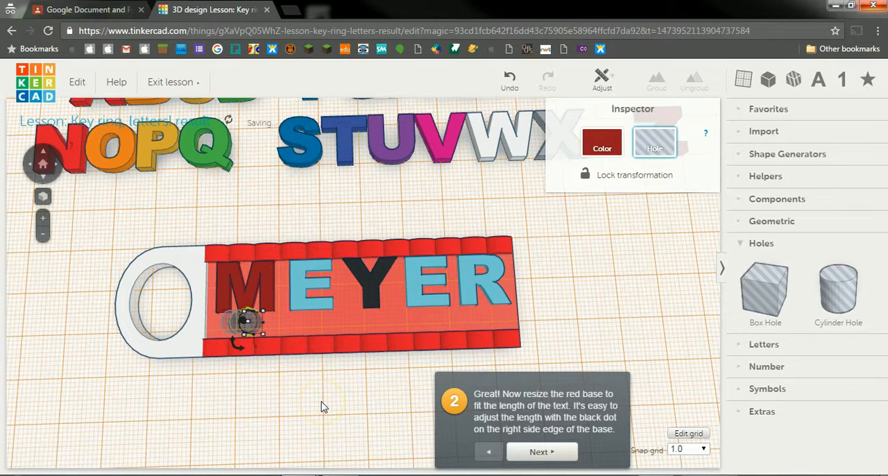
drag(272, 329, 500, 320)
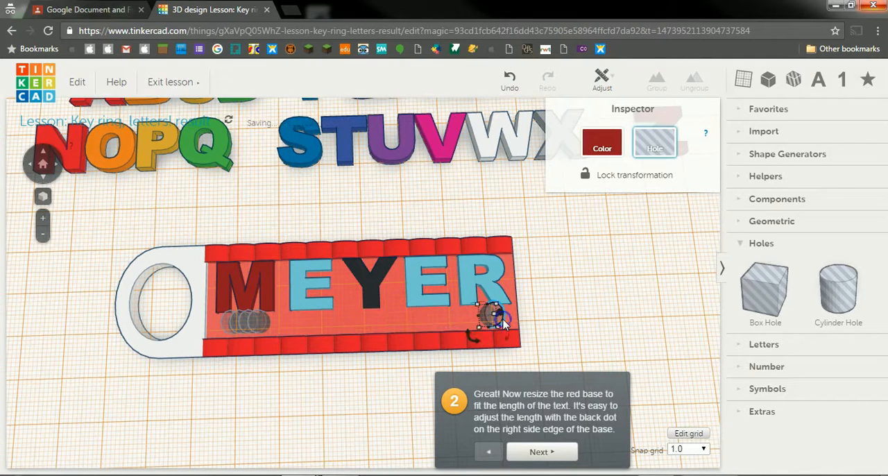
drag(263, 329, 373, 321)
drag(240, 320, 356, 330)
Step: Nudge the holes below the Y, the second E and the R down into line, shifting the last two slightly left
click(364, 321)
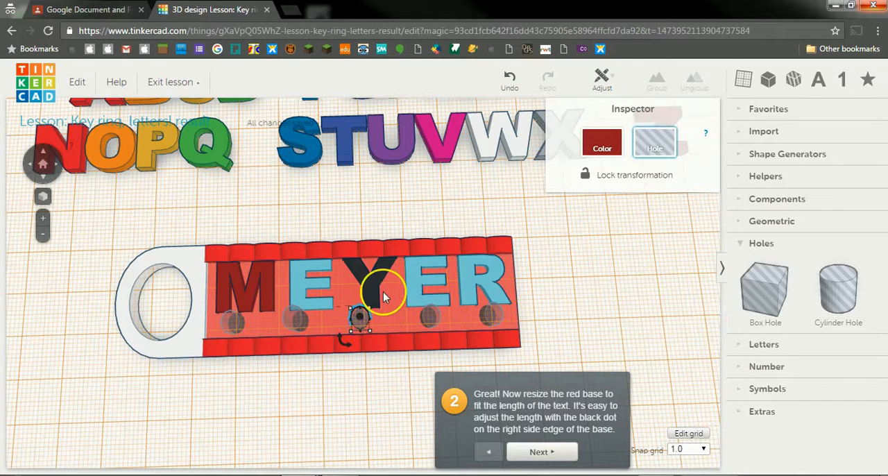
key(Down)
click(428, 318)
key(Left)
key(Down)
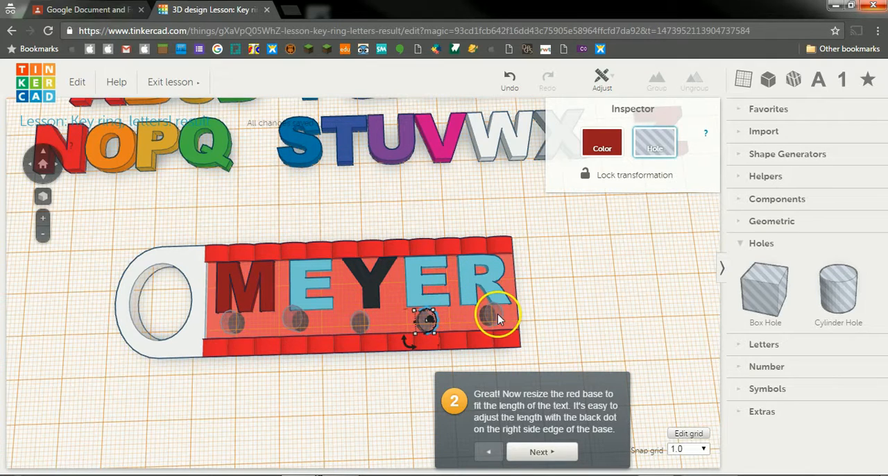
click(495, 316)
key(Left)
key(Down)
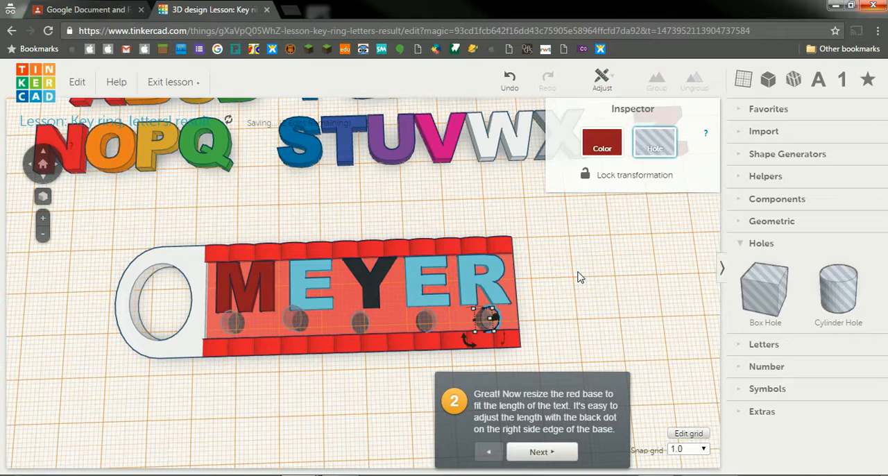
Step: Nudge the holes below the first E and the M slightly down and to the right
click(295, 321)
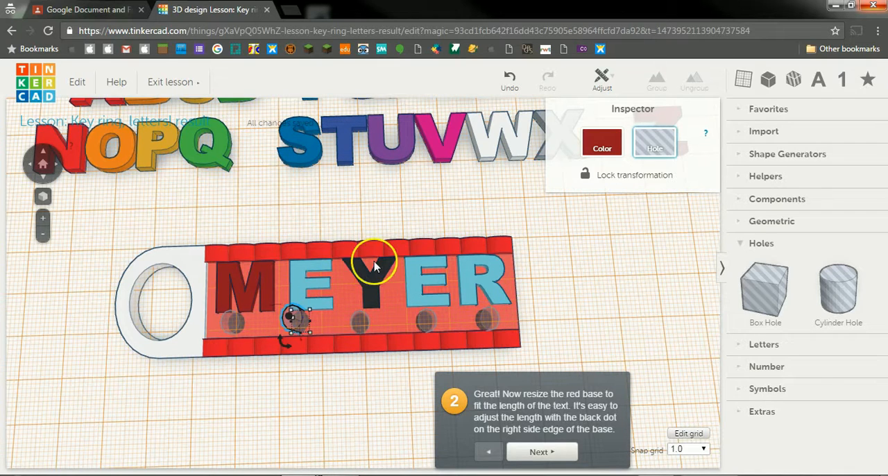
key(Right)
key(Down)
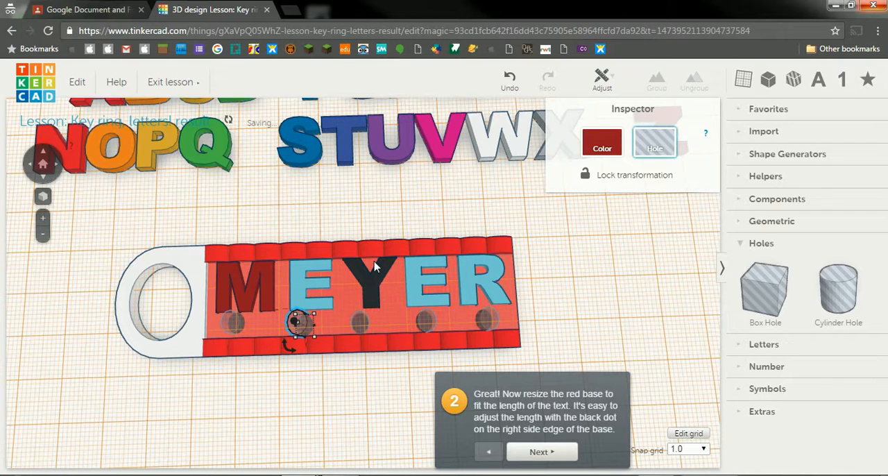
click(229, 321)
key(Down)
key(Right)
click(312, 395)
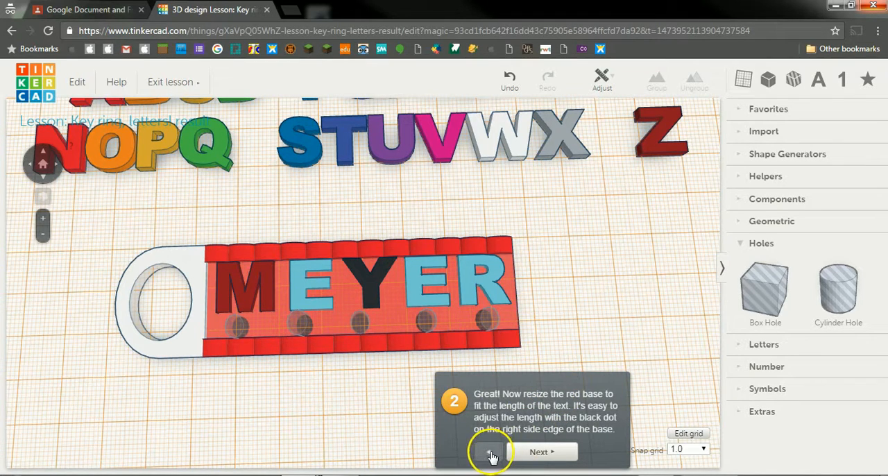
Step: Group the ring piece, base, letters and cylinder holes into a single key ring shape
drag(89, 227, 629, 370)
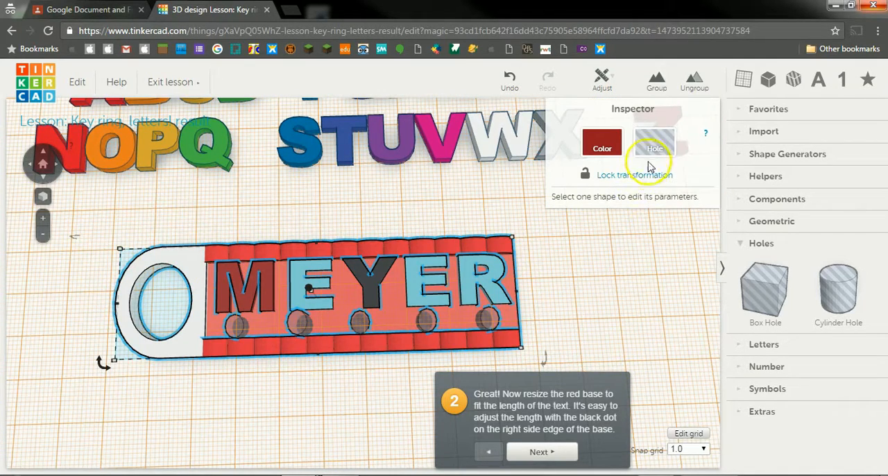
click(655, 82)
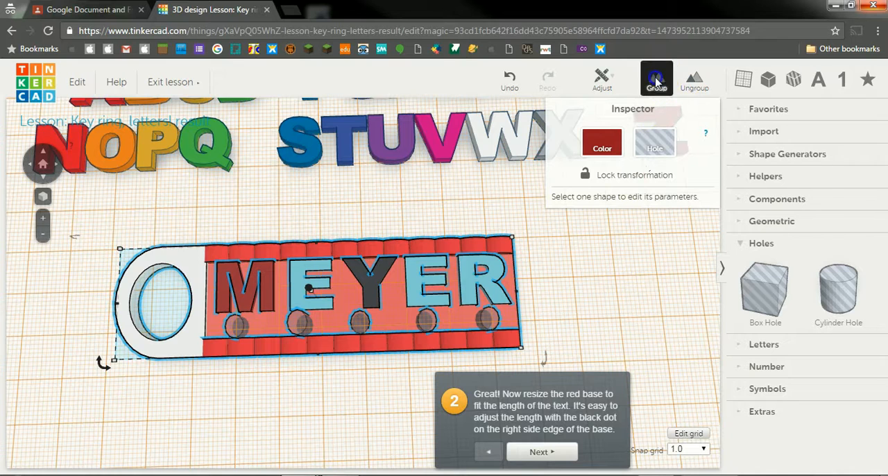
click(560, 289)
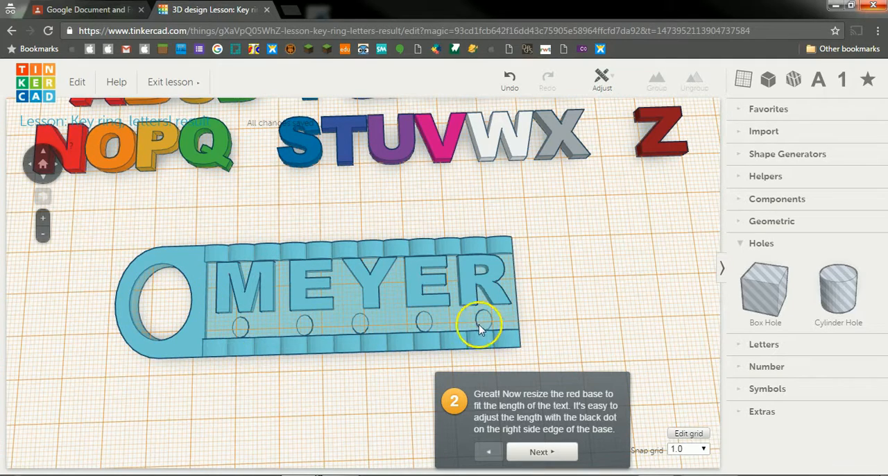
mouse_move(388, 218)
right_down()
mouse_move(378, 113)
mouse_move(359, 188)
mouse_move(391, 206)
mouse_move(385, 192)
mouse_move(391, 224)
right_up()
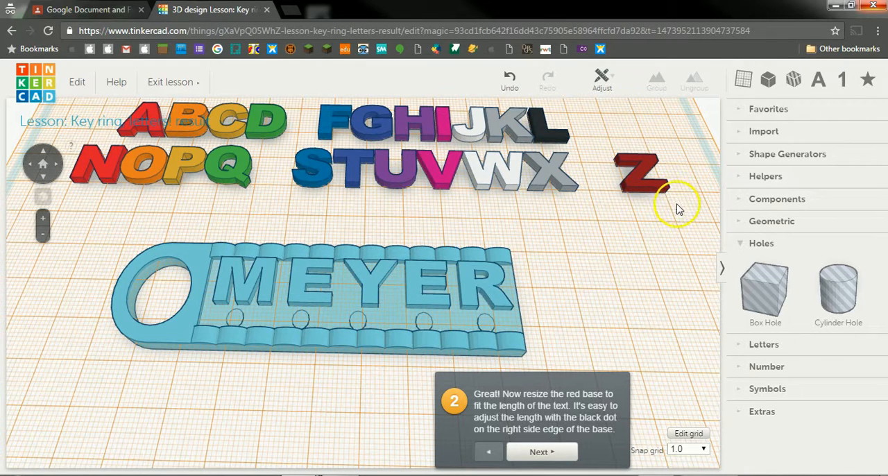
drag(682, 208, 70, 106)
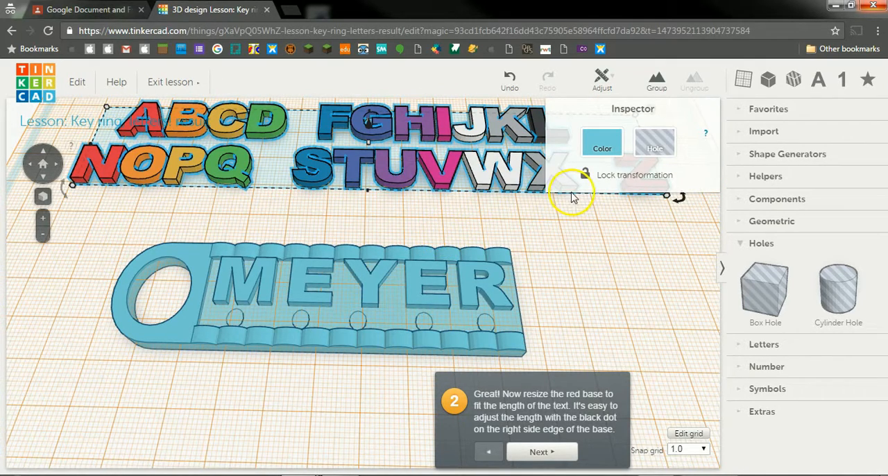
click(339, 212)
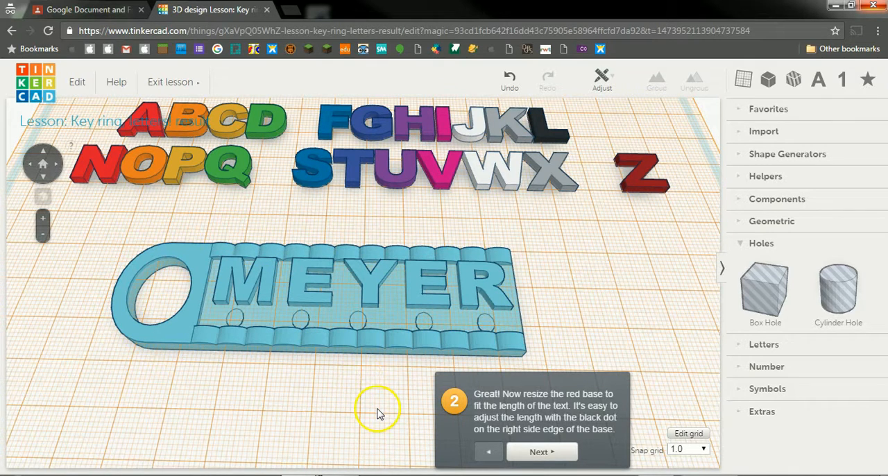
click(375, 463)
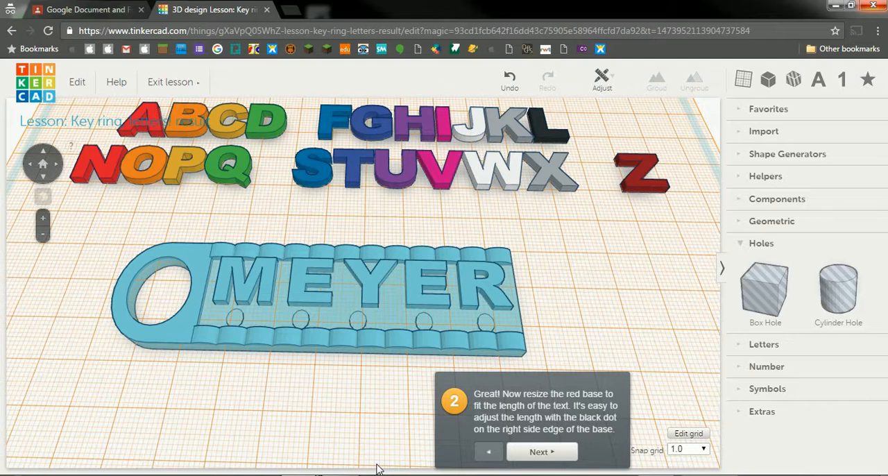